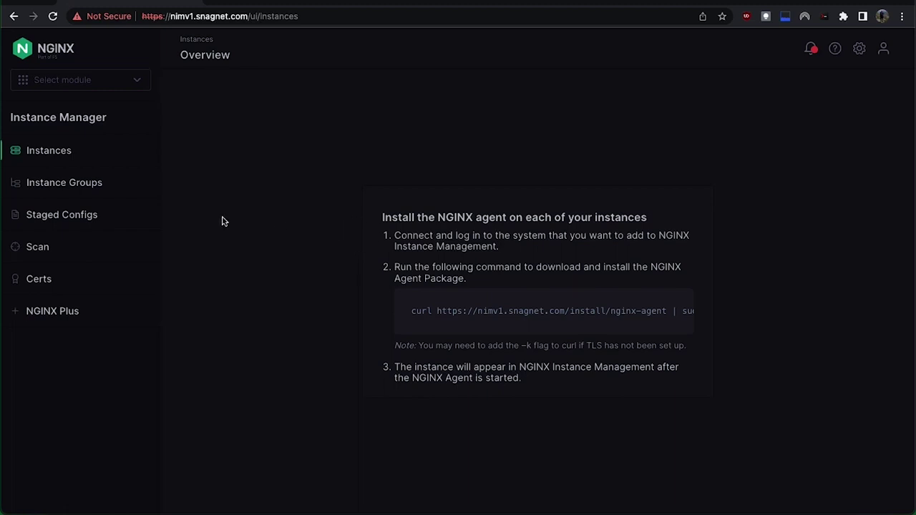
# Scan the 10.0.1.0/24 subnet and the 10.0.10.0/24 subnet for servers on ports 80 and 443.
pyautogui.click(43, 249)
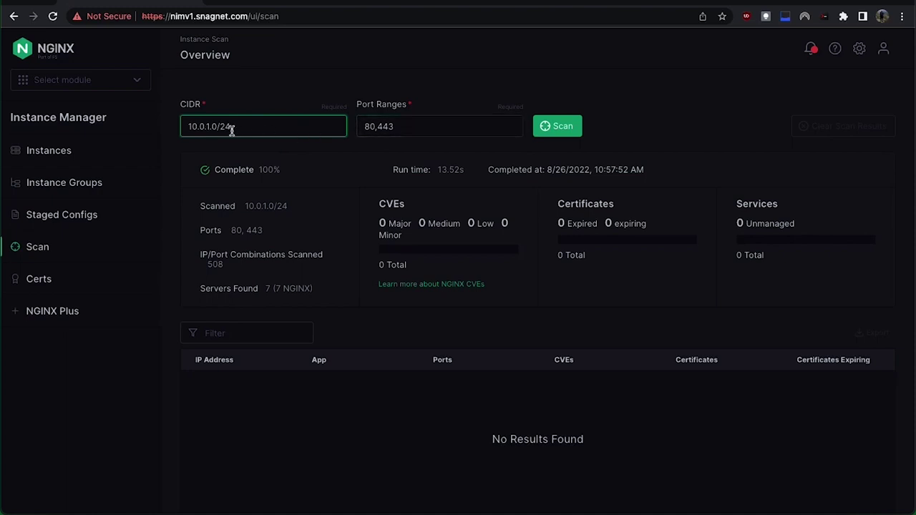
pyautogui.click(546, 126)
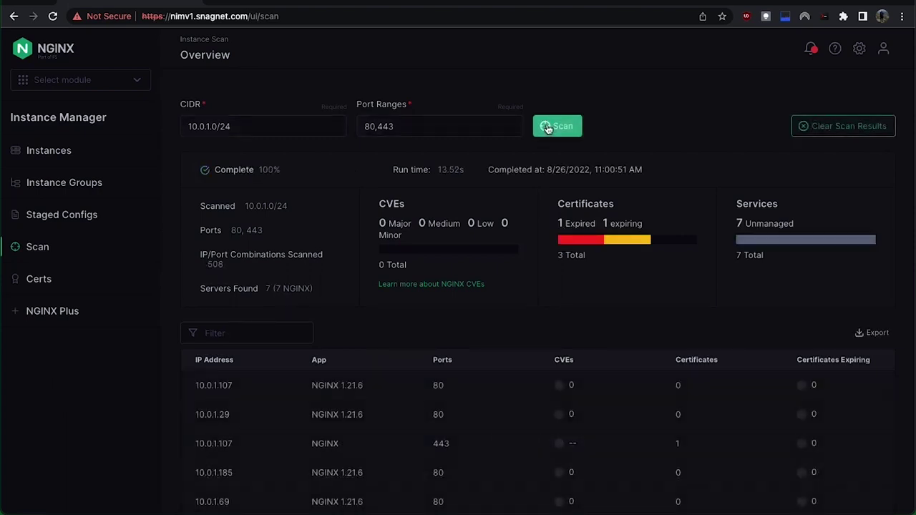
pyautogui.click(228, 126)
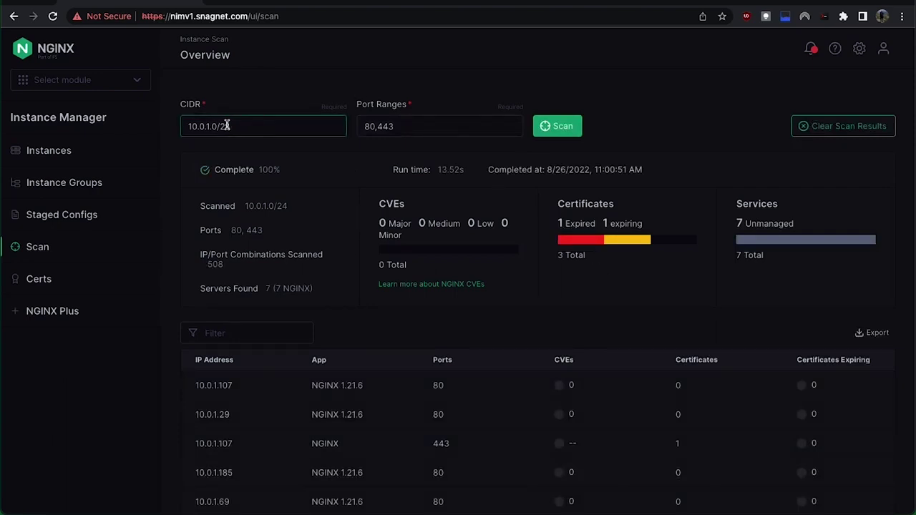
pyautogui.click(208, 127)
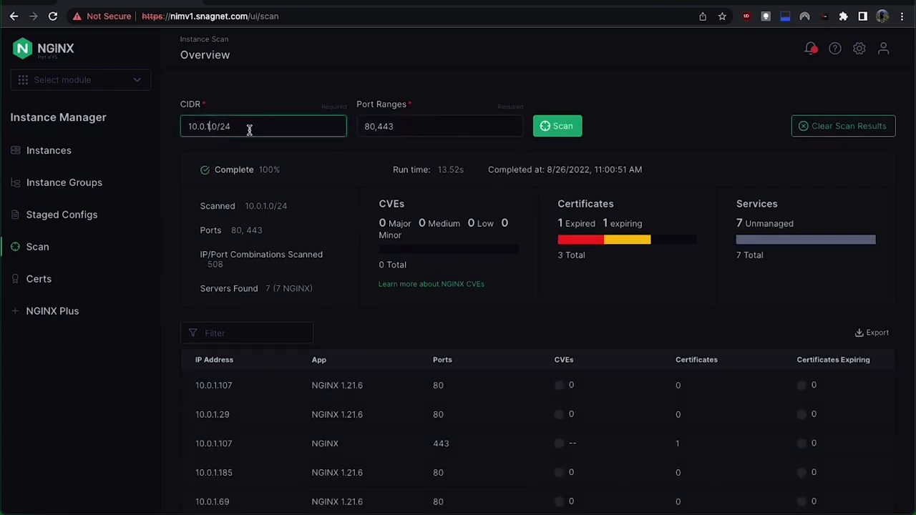
pyautogui.write('0')
pyautogui.click(556, 132)
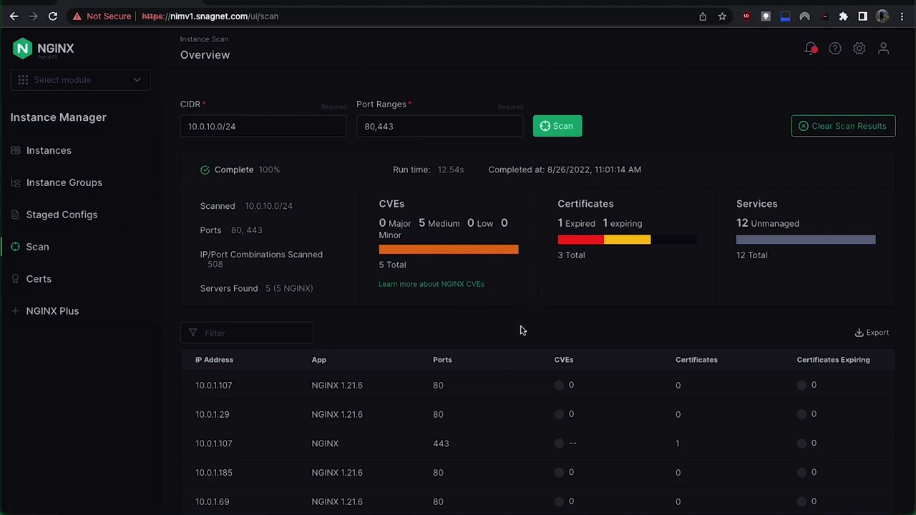
# View the scan details of 10.0.10.29 and check the linked CVE 2021-23017 advisory for the nginx versions containing the fix.
pyautogui.scroll(-2, 528, 408)
pyautogui.scroll(2, 529, 408)
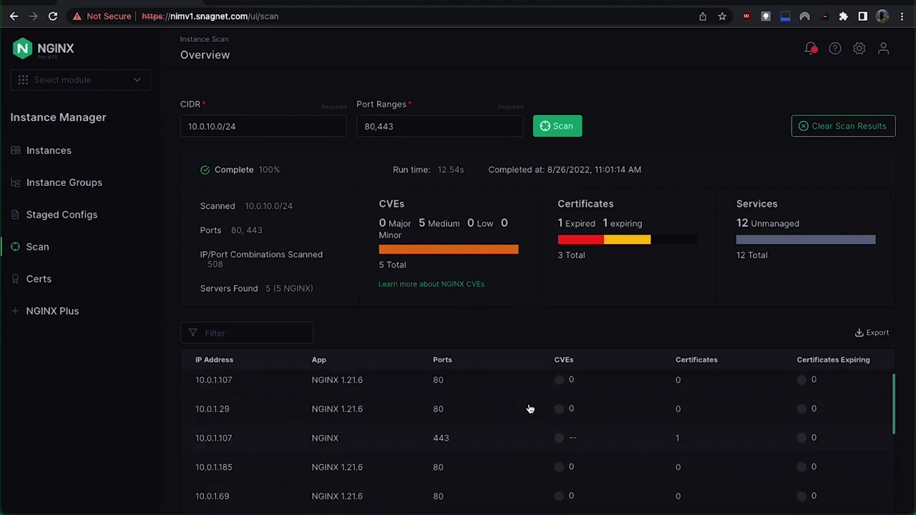
pyautogui.scroll(-2, 581, 404)
pyautogui.scroll(-3, 581, 405)
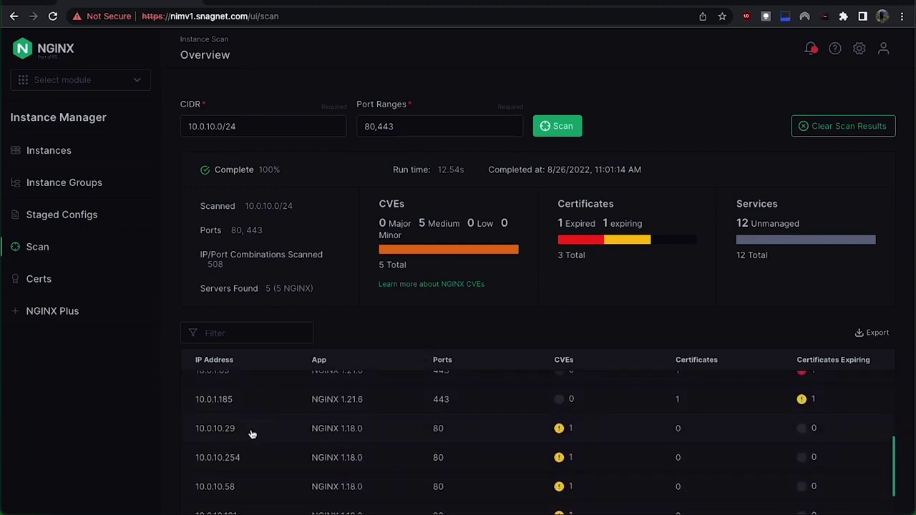
pyautogui.click(226, 429)
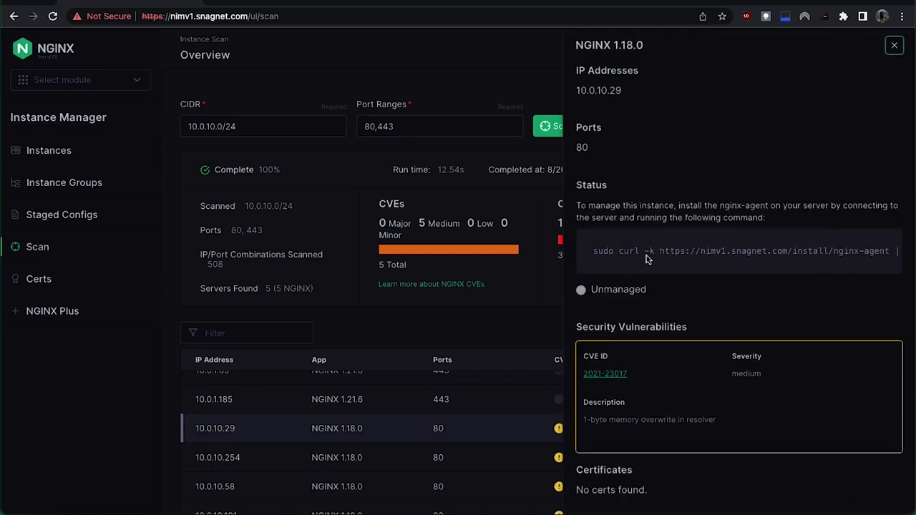
pyautogui.click(605, 374)
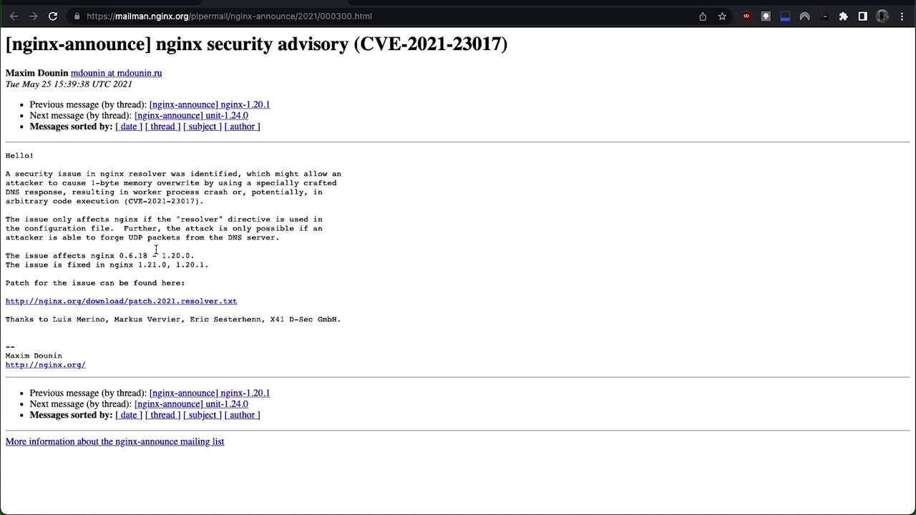
pyautogui.moveTo(137, 265); pyautogui.dragTo(214, 269)
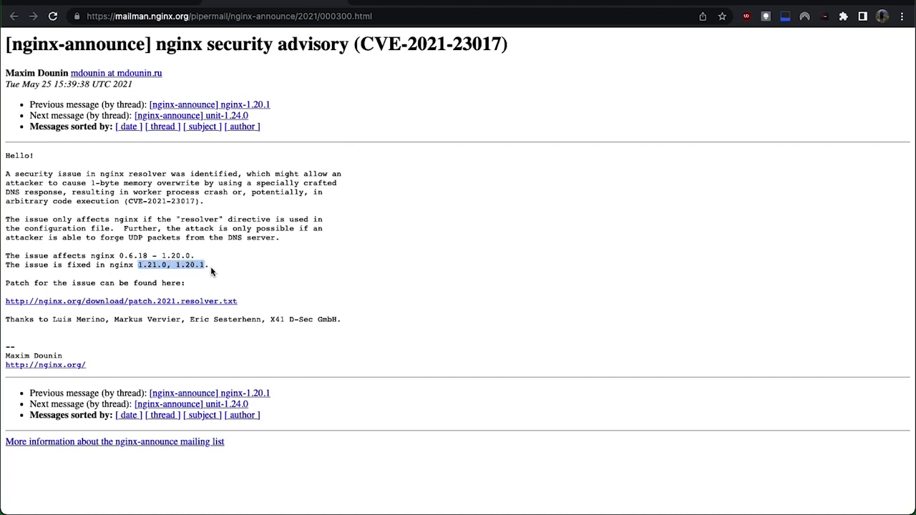
pyautogui.click(133, 3)
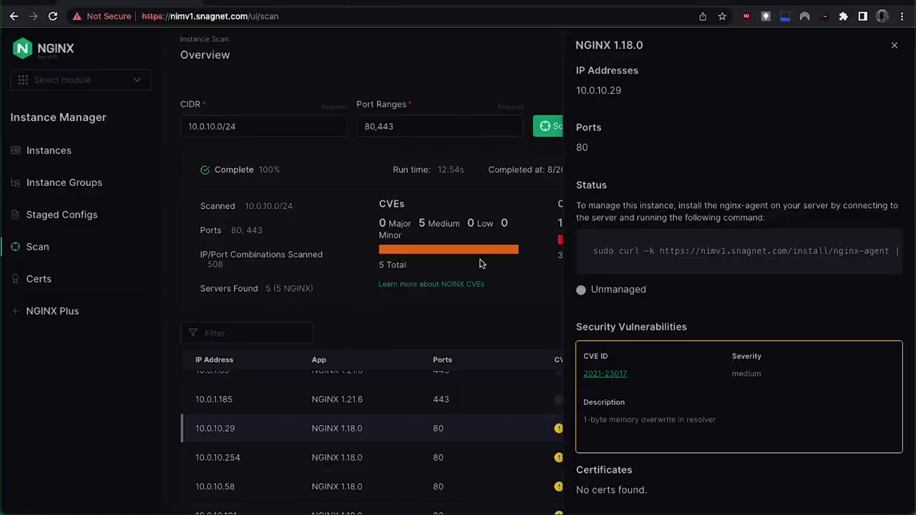
pyautogui.click(894, 45)
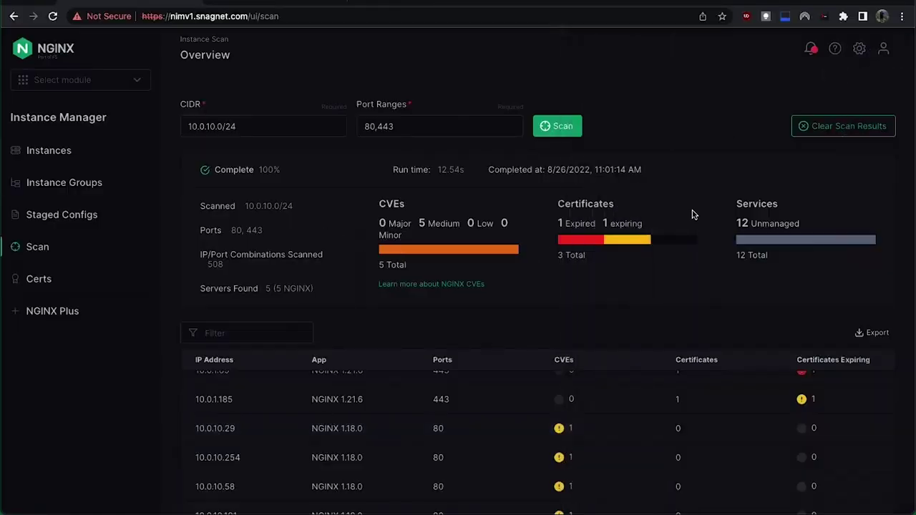
# Examine the certificate details of 10.0.1.69 on port 443 and review certificate expiry across the scan results.
pyautogui.scroll(1, 662, 406)
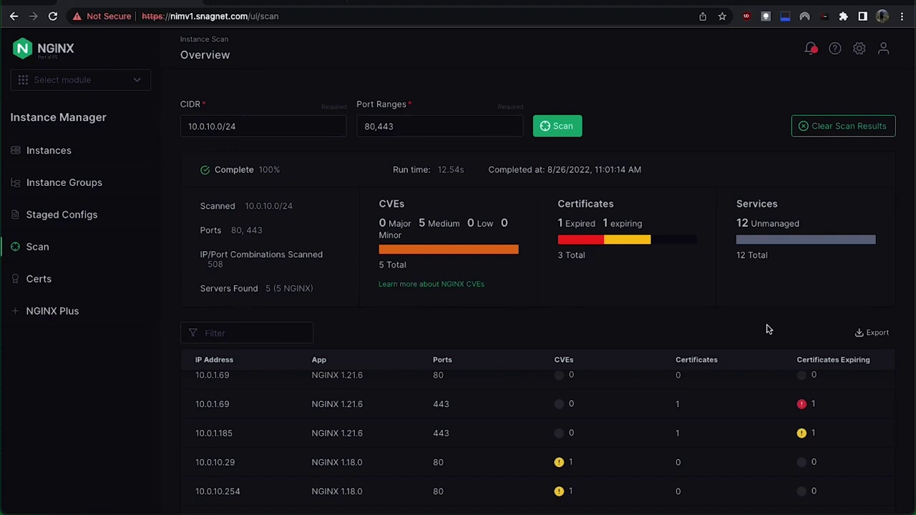
pyautogui.click(804, 407)
pyautogui.scroll(-1, 691, 384)
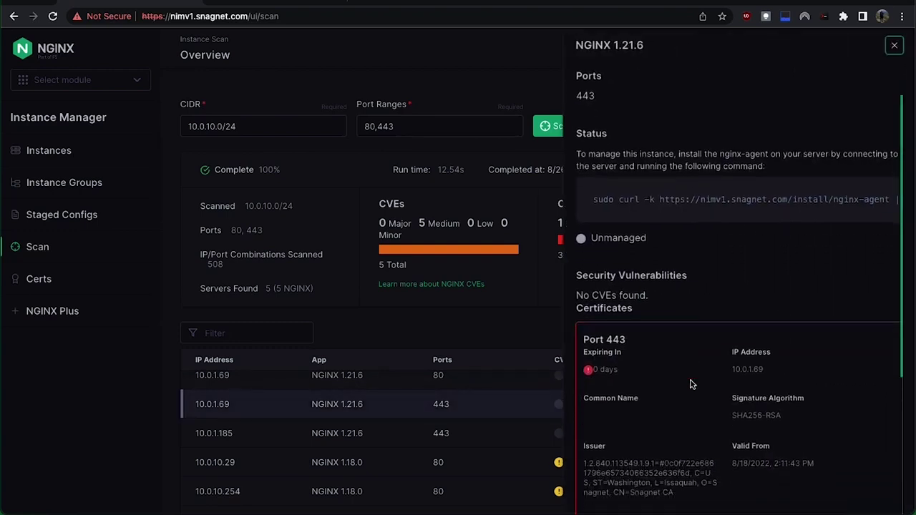
pyautogui.scroll(-1, 666, 358)
pyautogui.scroll(-2, 627, 320)
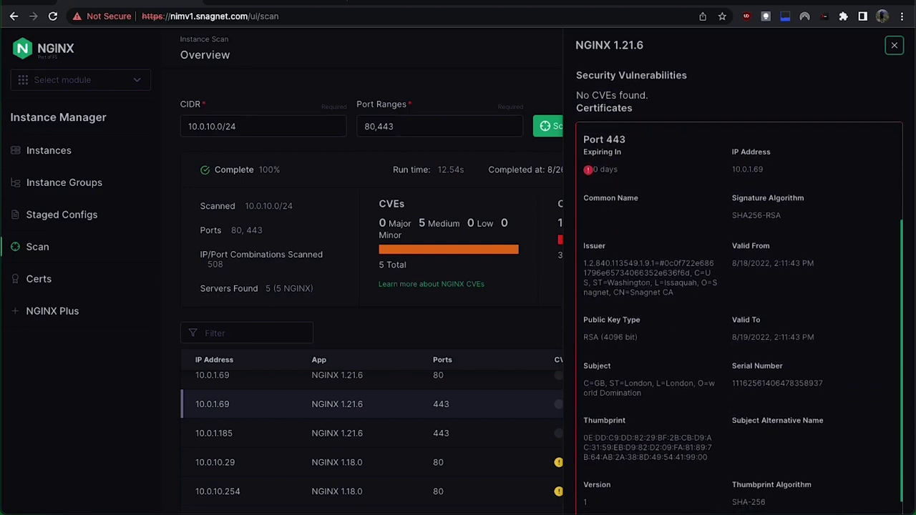
pyautogui.click(894, 47)
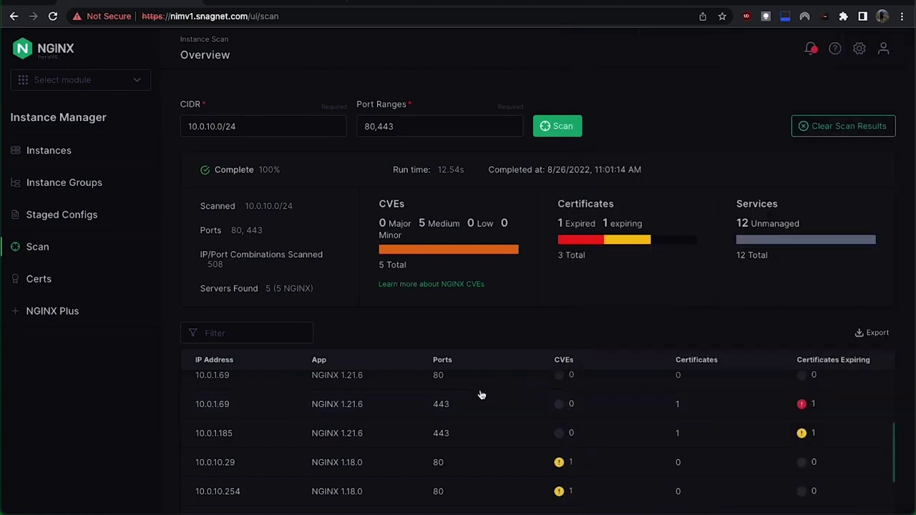
pyautogui.scroll(2, 333, 401)
pyautogui.scroll(-3, 333, 402)
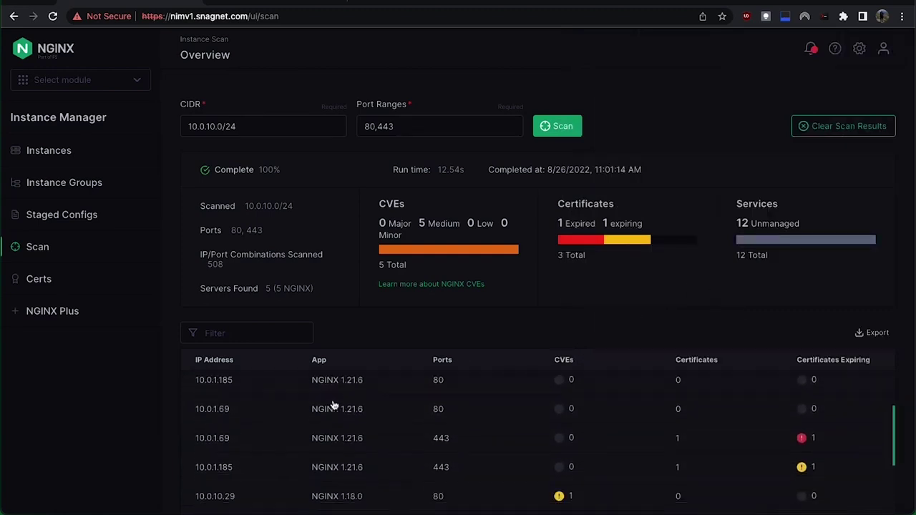
pyautogui.scroll(1, 429, 424)
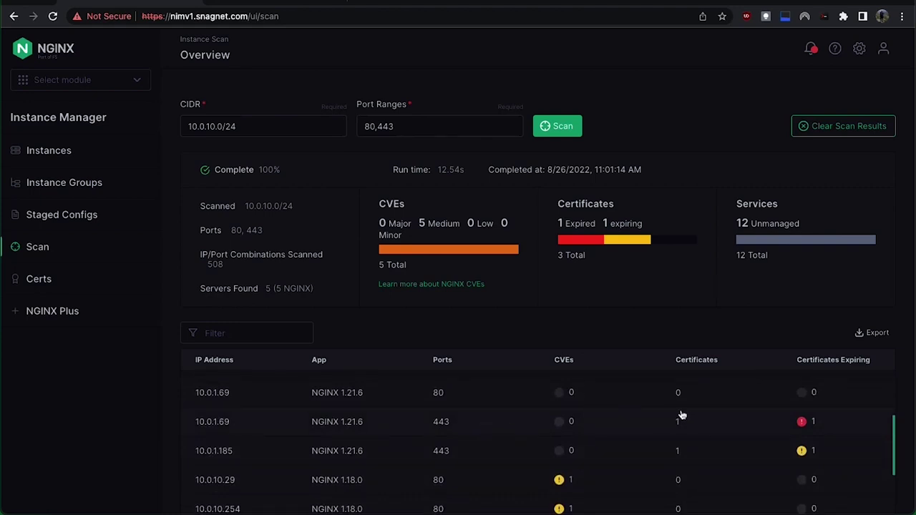
pyautogui.scroll(-2, 776, 408)
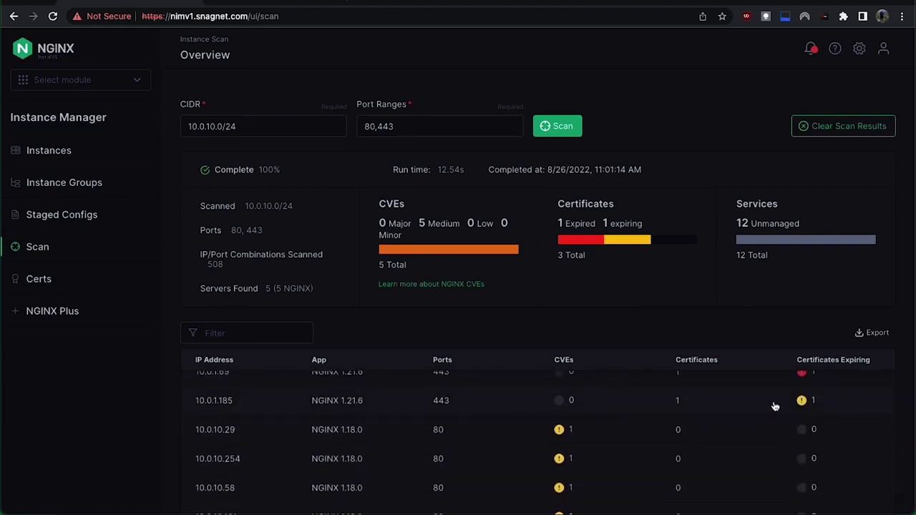
pyautogui.click(58, 155)
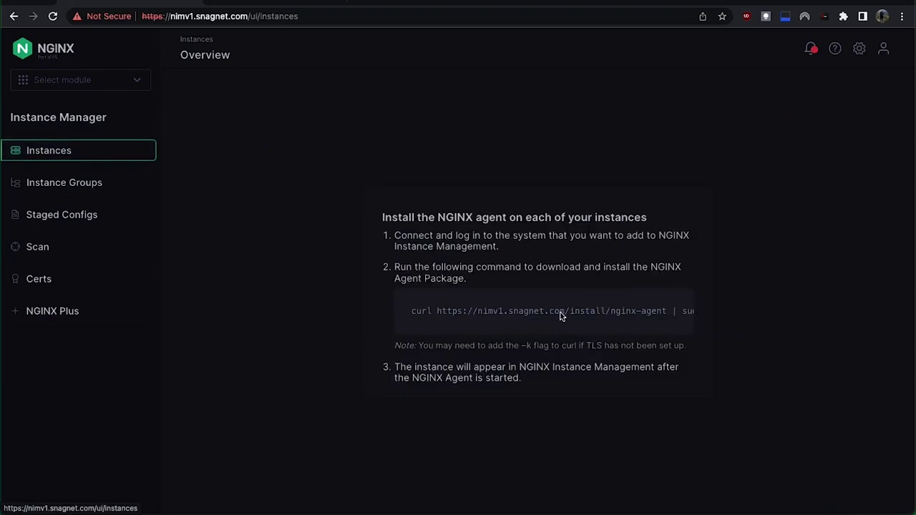
pyautogui.hscroll(2, 483, 313)
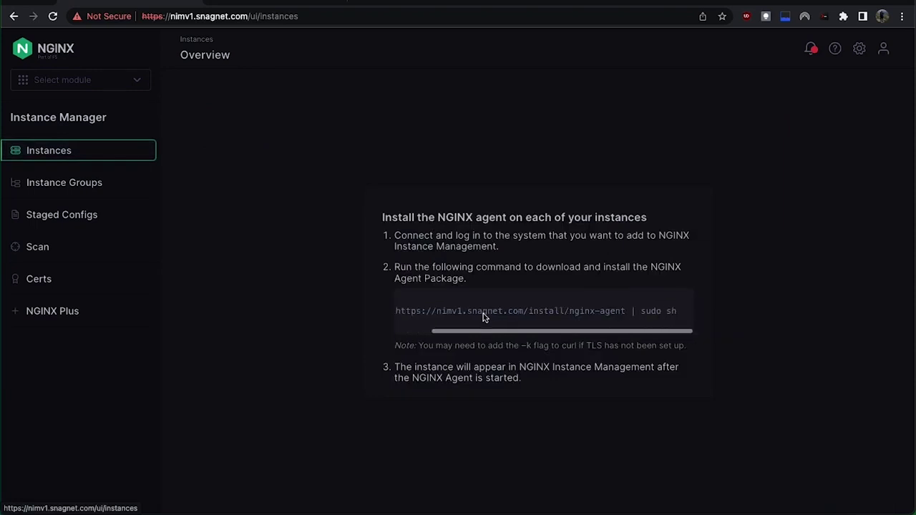
pyautogui.hscroll(-1, 486, 318)
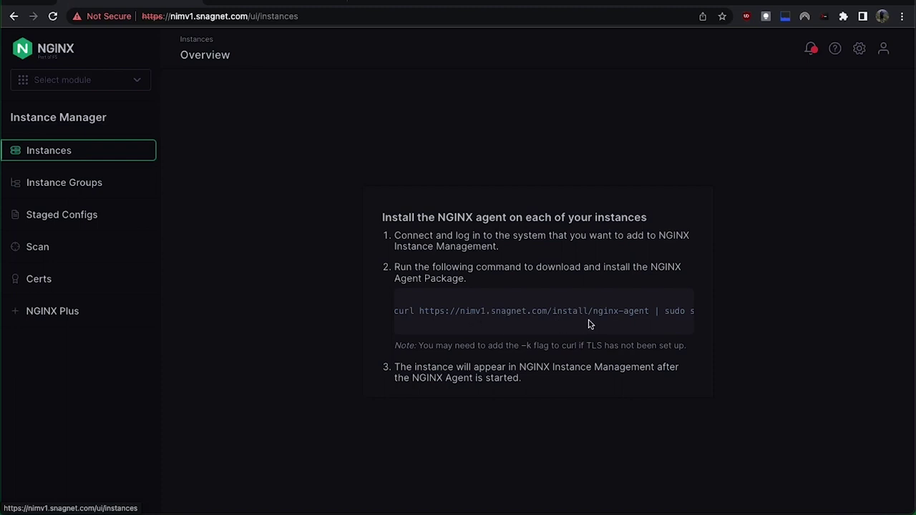
pyautogui.hscroll(2, 686, 320)
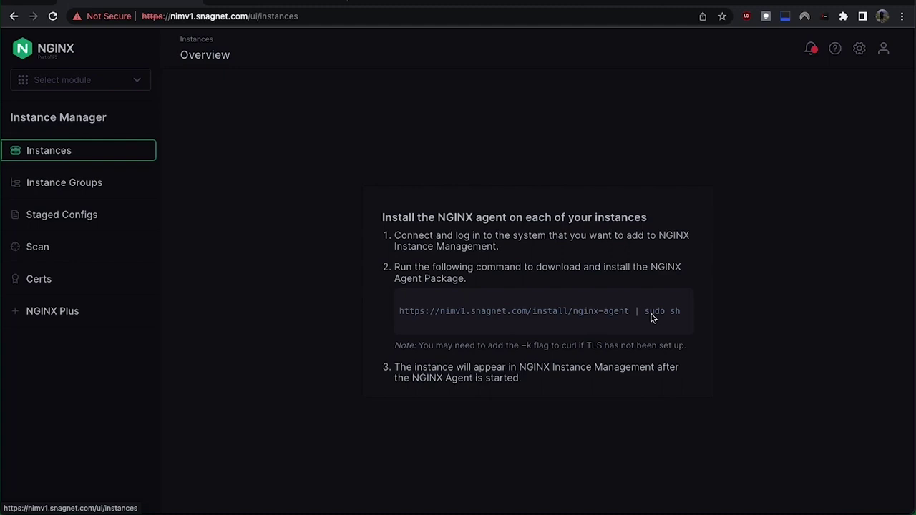
pyautogui.moveTo(650, 318); pyautogui.dragTo(693, 315)
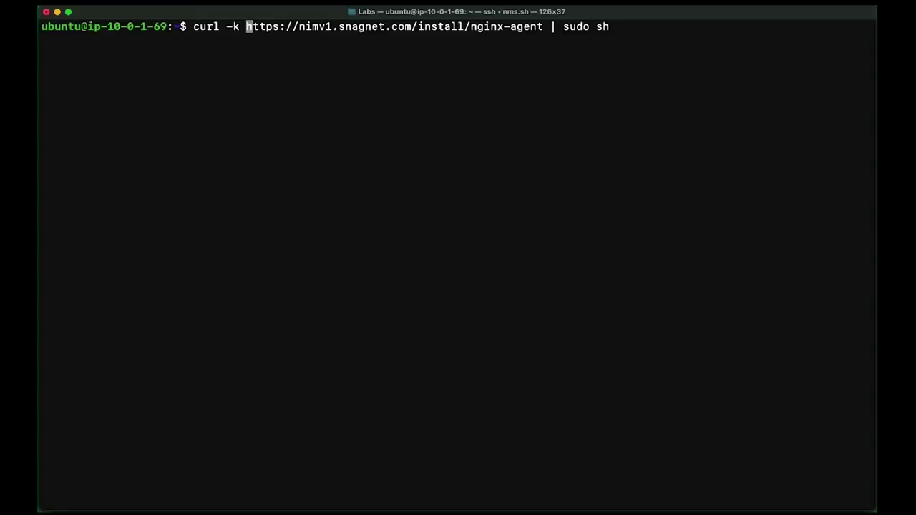
pyautogui.press('Return')
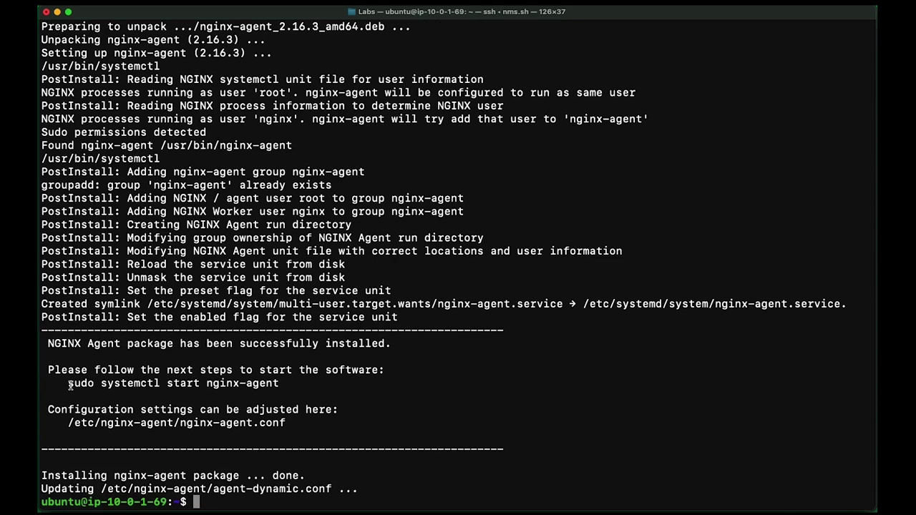
# Start the installed agent by running the suggested command "sudo systemctl start nginx-agent" in the terminal.
pyautogui.moveTo(68, 383); pyautogui.dragTo(298, 387)
pyautogui.press('super+c')
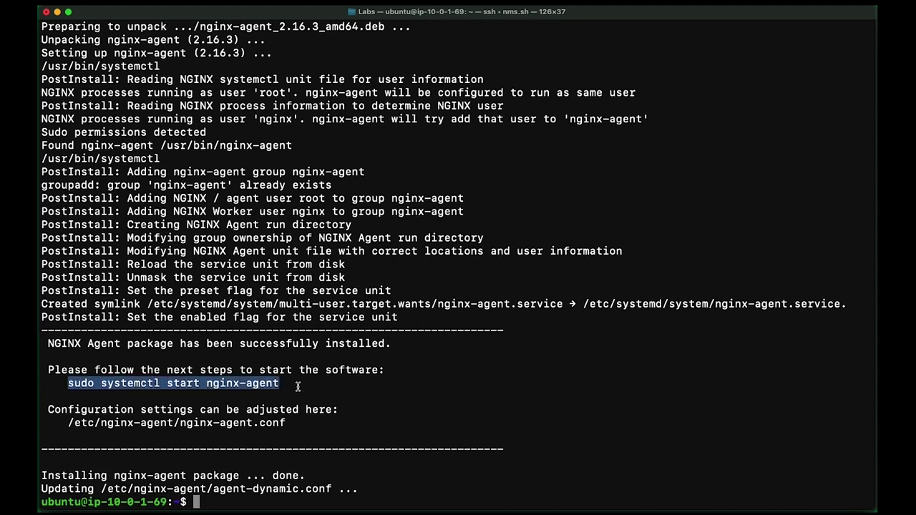
pyautogui.click(210, 495)
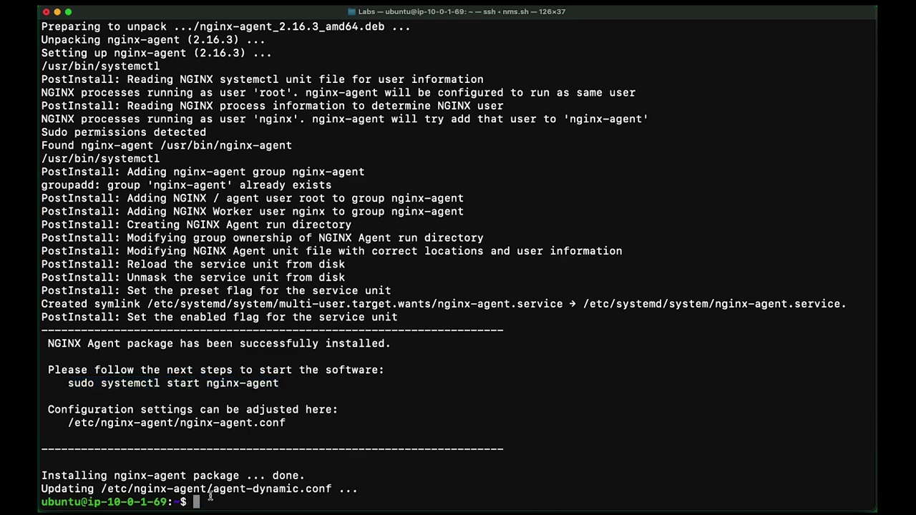
pyautogui.press('super+v')
pyautogui.press('Return')
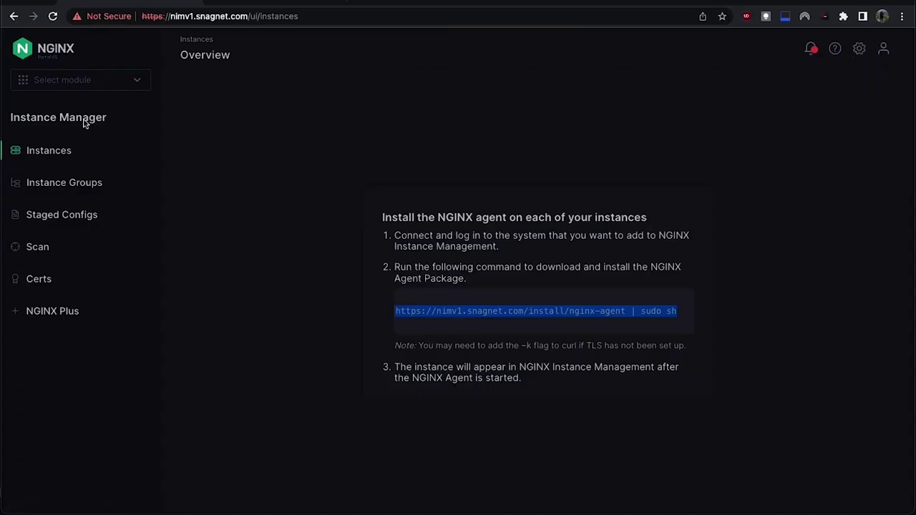
# Return to the browser, reload the Instances overview, and check the details of instance ip-10-0-1-69 before going back to the list.
pyautogui.click(47, 155)
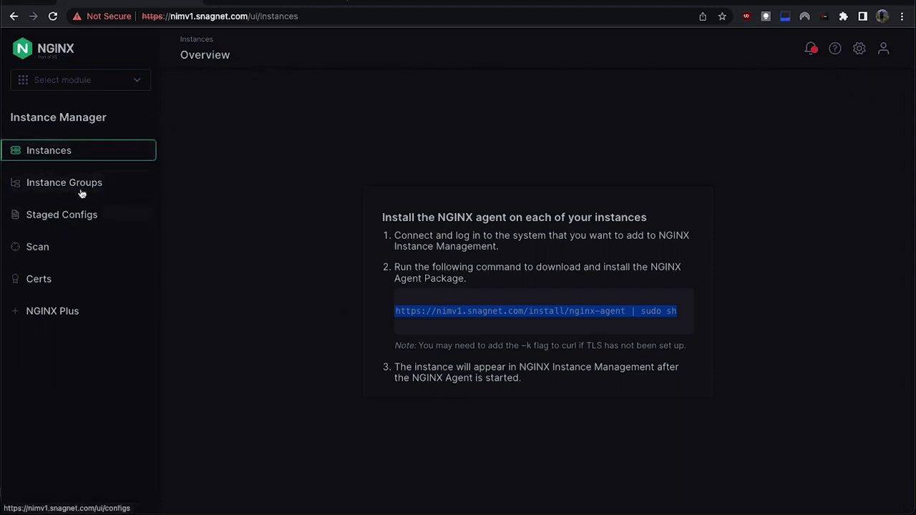
pyautogui.click(52, 16)
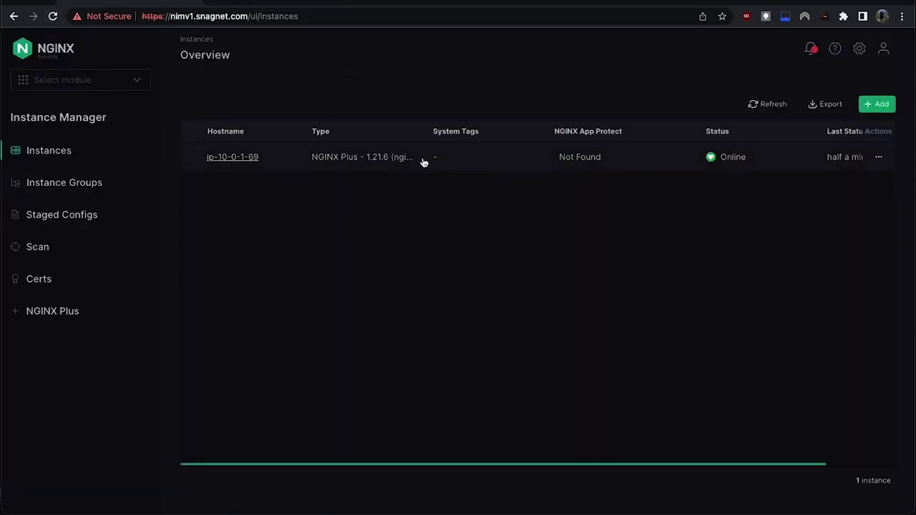
pyautogui.click(225, 159)
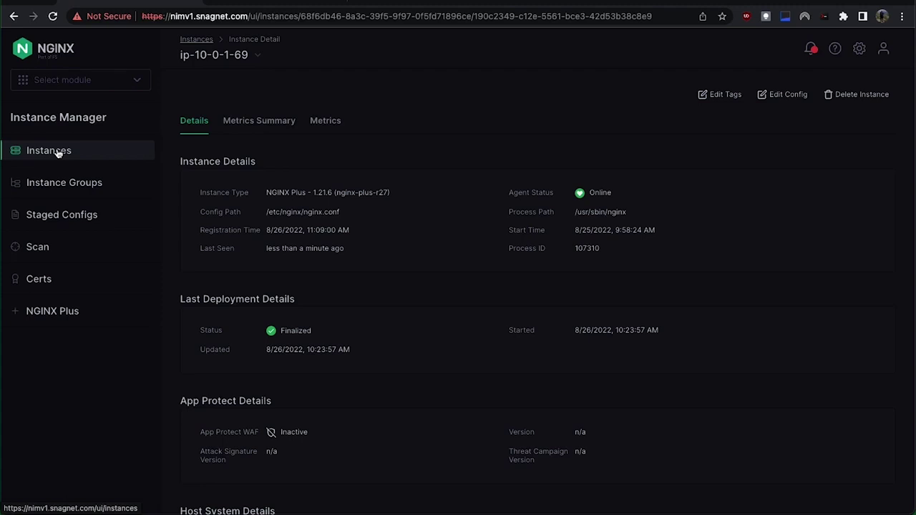
pyautogui.click(57, 154)
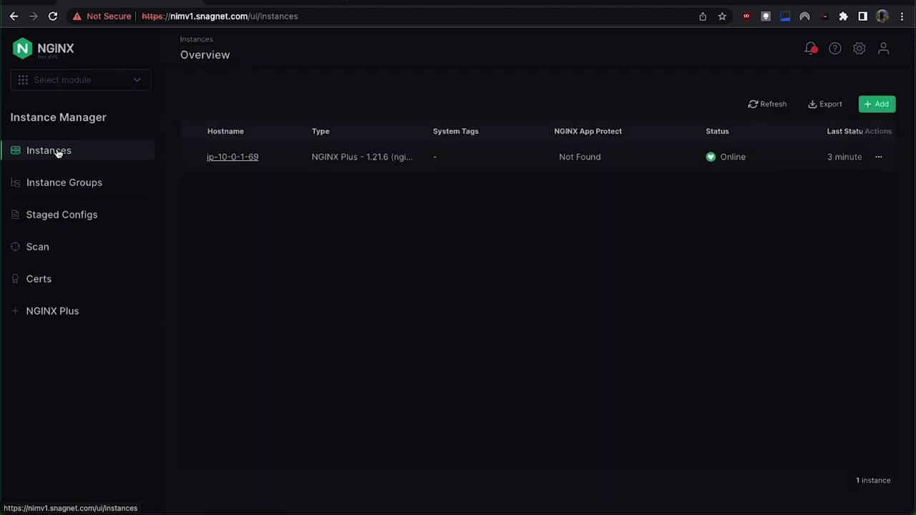
# Reload the Instances overview again and examine the details page of instance ip-10-0-1-185.
pyautogui.click(52, 18)
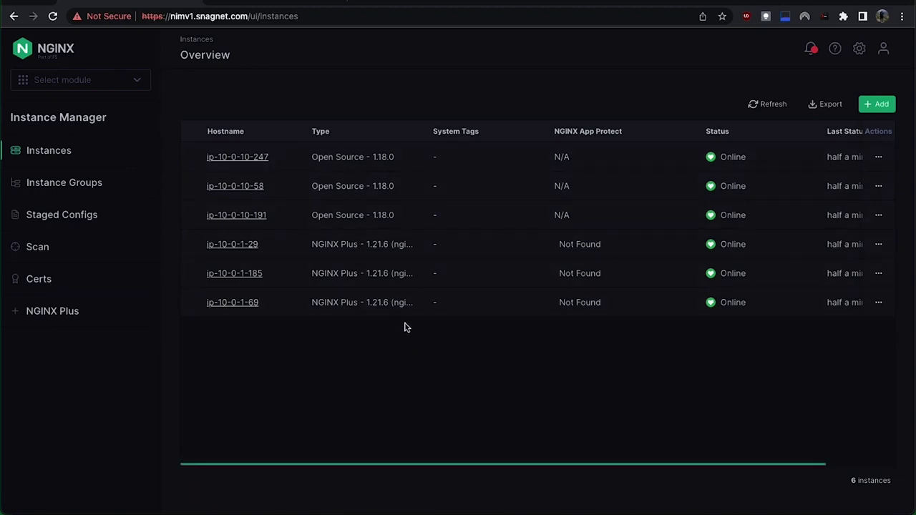
pyautogui.click(244, 275)
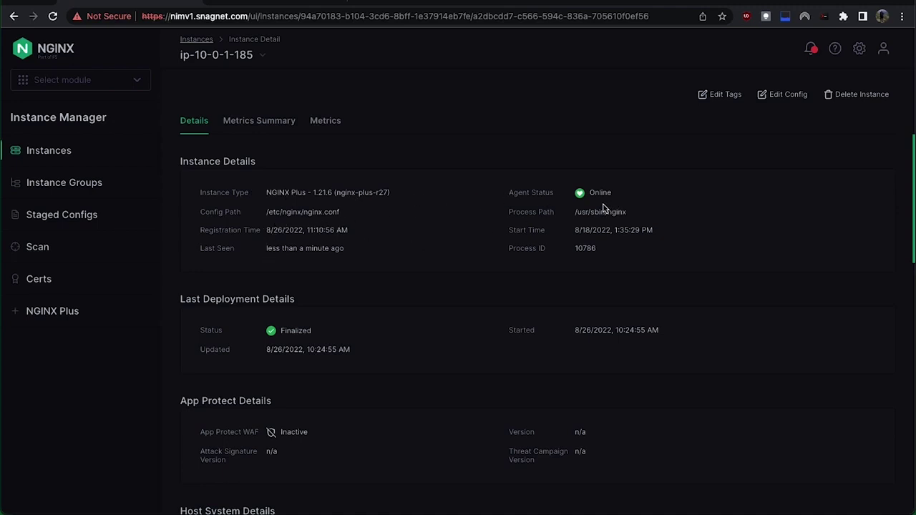
pyautogui.scroll(-3, 380, 360)
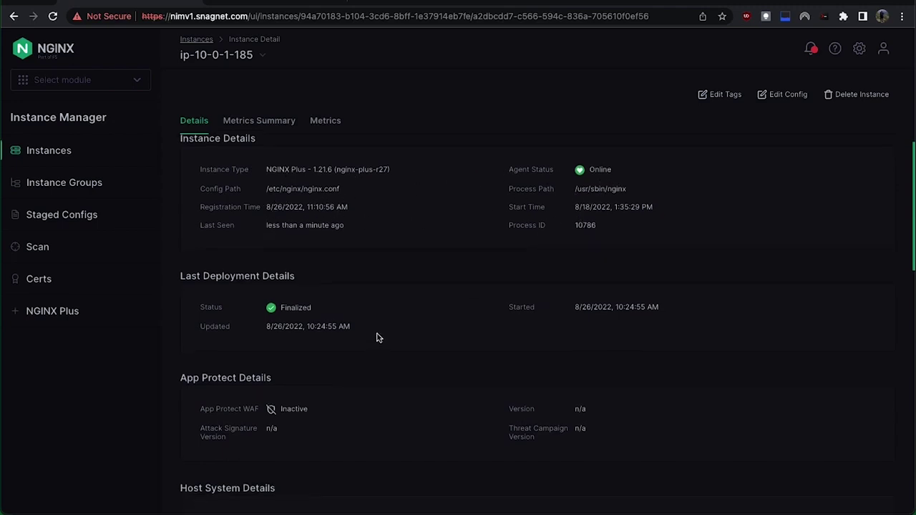
# Examine the App Protect, host system, disk partition and network interface sections in the details of instance ip-10-0-1-185.
pyautogui.scroll(-1, 313, 303)
pyautogui.scroll(2, 313, 301)
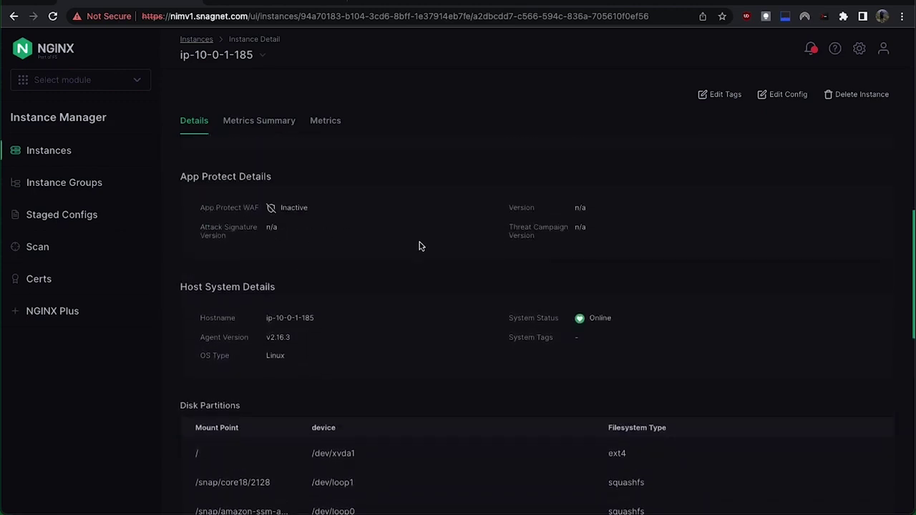
pyautogui.scroll(-1, 419, 257)
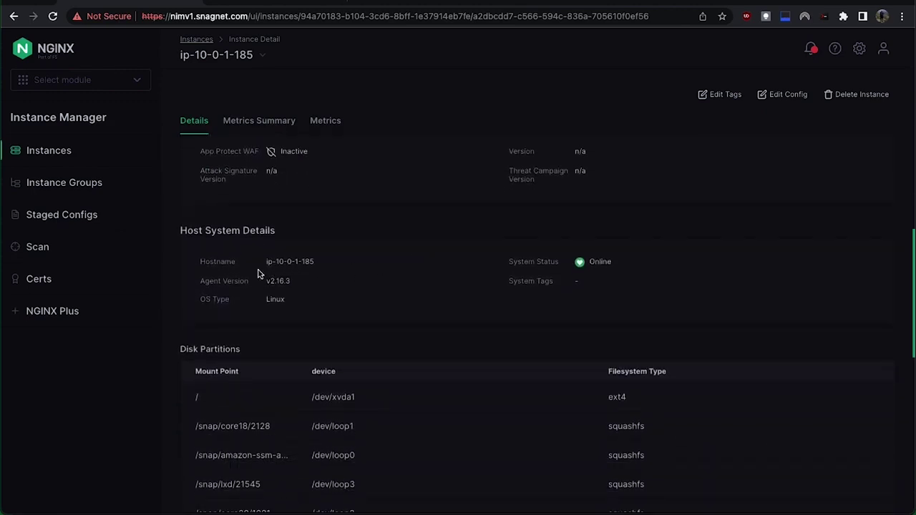
pyautogui.scroll(-1, 351, 275)
pyautogui.scroll(-5, 387, 308)
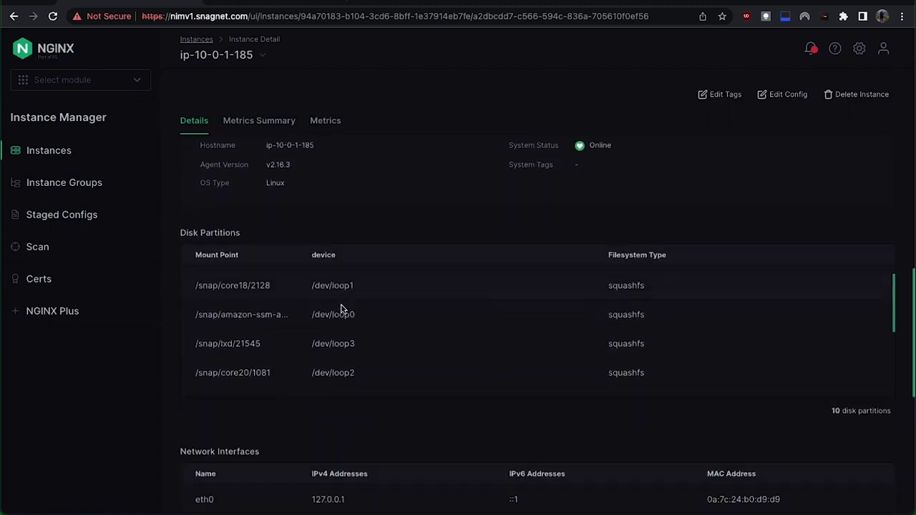
pyautogui.scroll(-1, 412, 465)
pyautogui.scroll(-1, 415, 449)
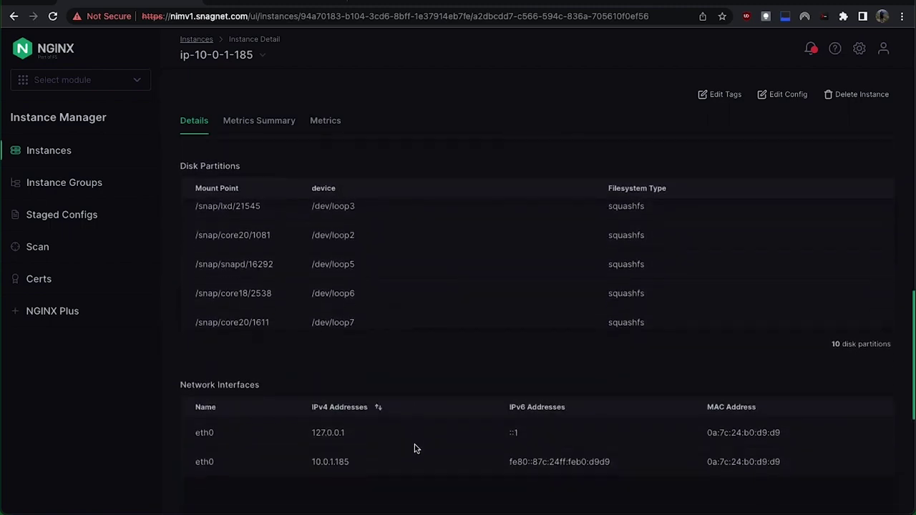
pyautogui.scroll(4, 416, 440)
pyautogui.scroll(1, 418, 436)
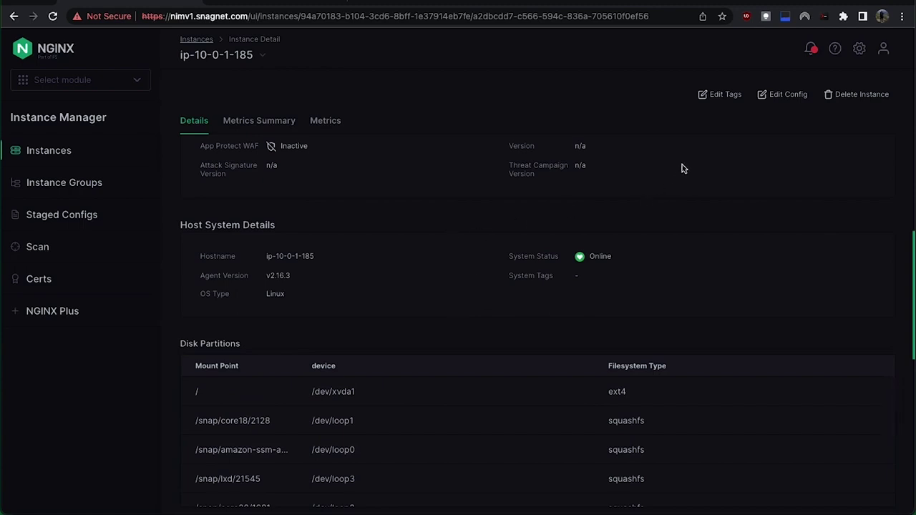
# Open the configuration of ip-10-0-1-185 for editing, review nginx.conf down to its include line, and open conf.d/default.conf.
pyautogui.click(779, 98)
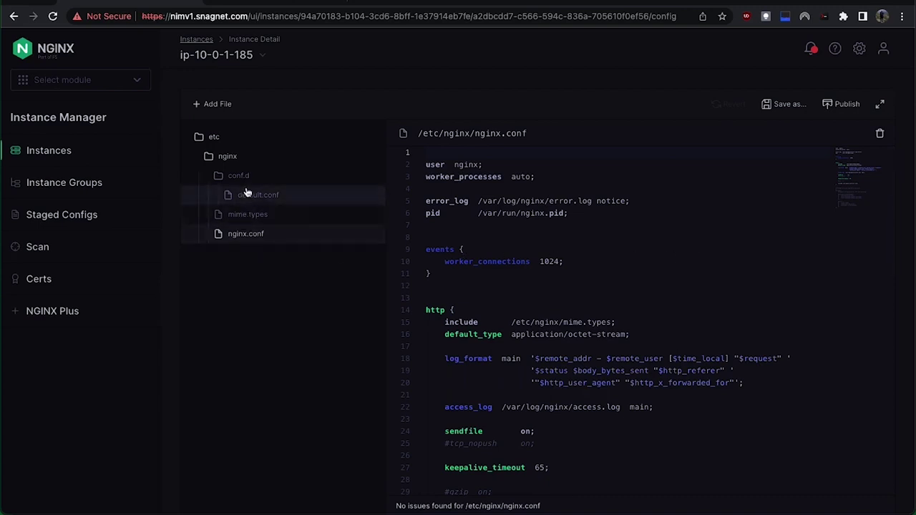
pyautogui.scroll(-3, 397, 268)
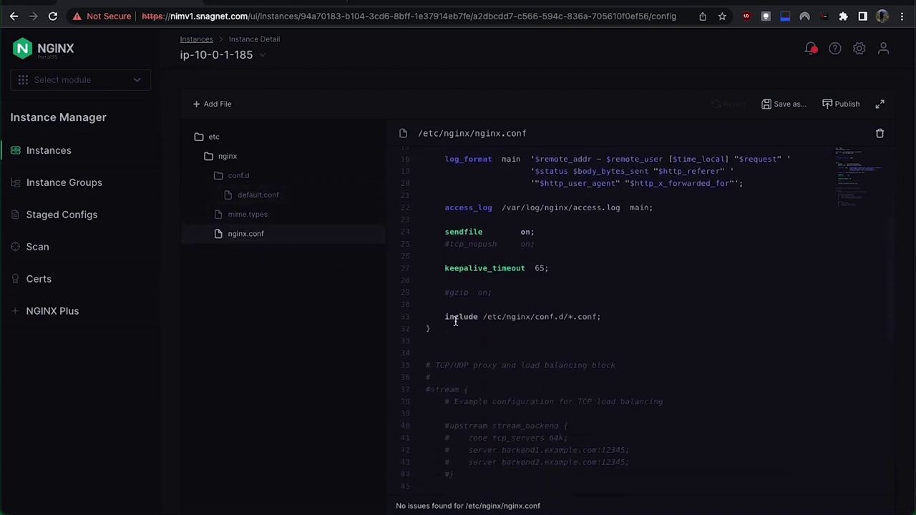
pyautogui.click(273, 194)
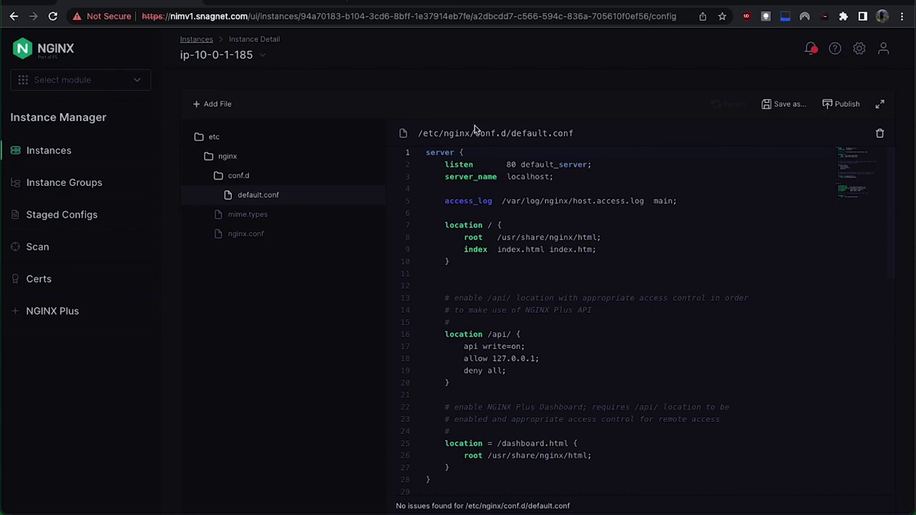
# Load the server's page at 35.161.204.135 in the other browser tab to check what it serves.
pyautogui.click(362, 2)
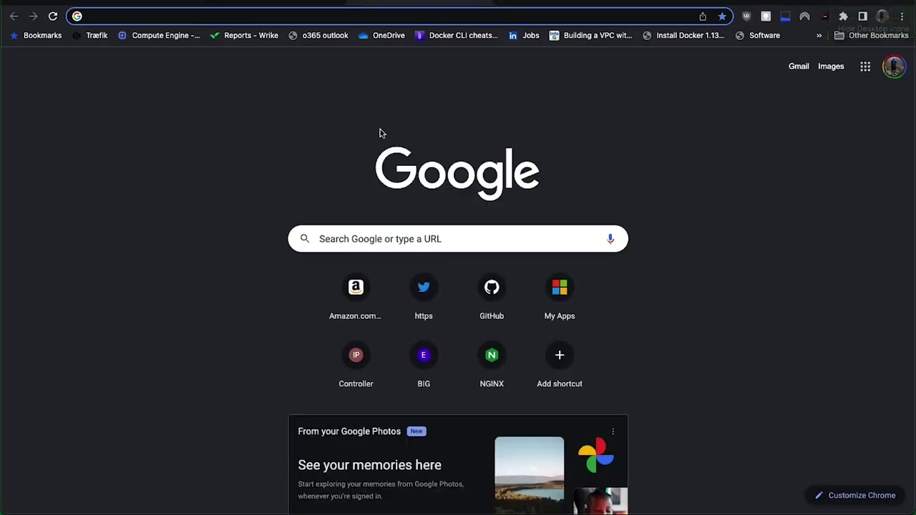
pyautogui.click(304, 12)
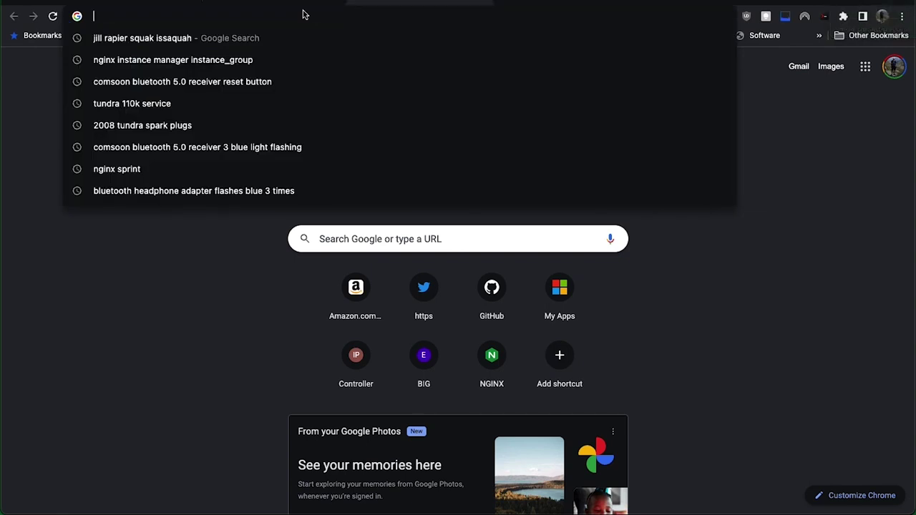
pyautogui.write('35.161.204.135')
pyautogui.press('Return')
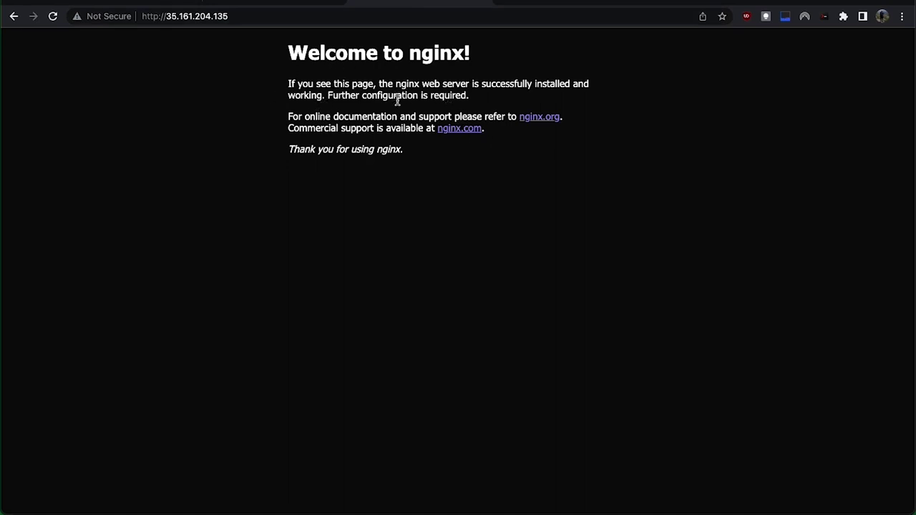
# Return to default.conf and insert above the server block an upstream named backend with servers 10.0.1.199:8082 and 10.0.1.199:8081.
pyautogui.click(158, 2)
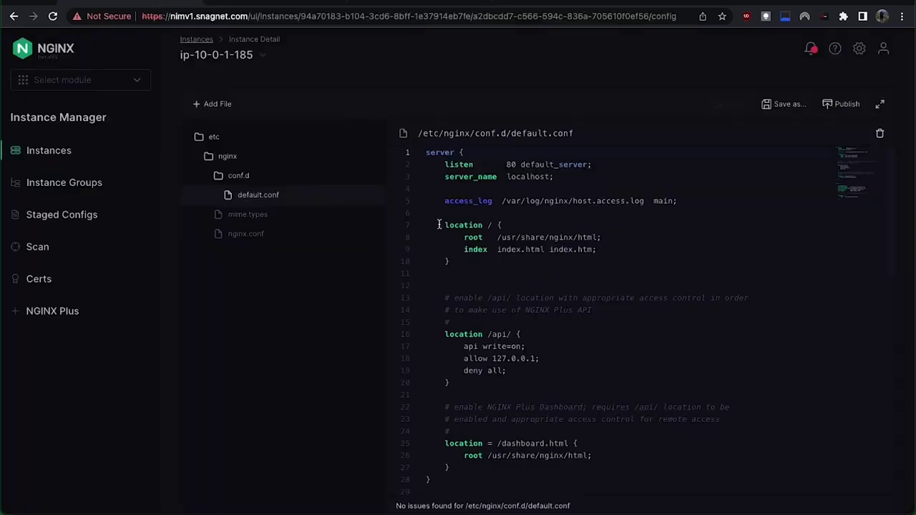
pyautogui.moveTo(429, 156)
pyautogui.click(436, 168)
pyautogui.click(427, 153)
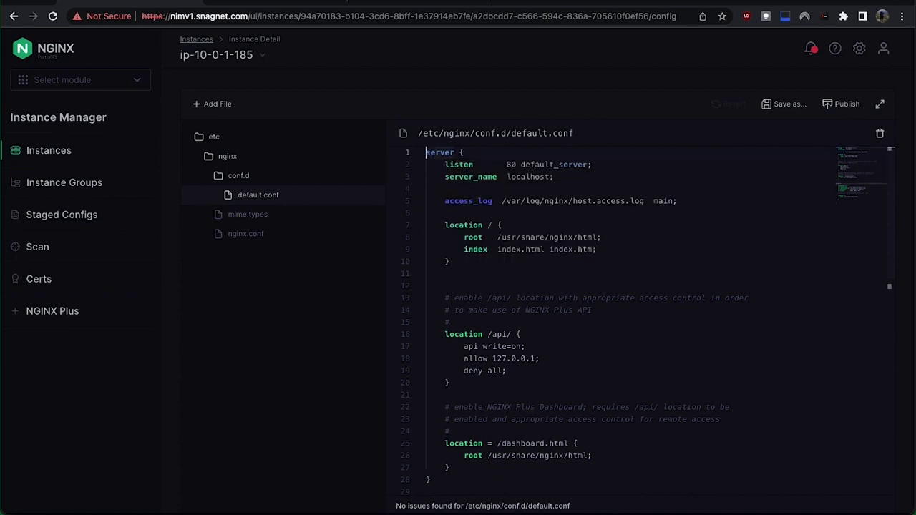
pyautogui.press('Return')
pyautogui.press('Return')
pyautogui.press('Return')
pyautogui.press('Return')
pyautogui.press('Up')
pyautogui.press('Up')
pyautogui.press('Up')
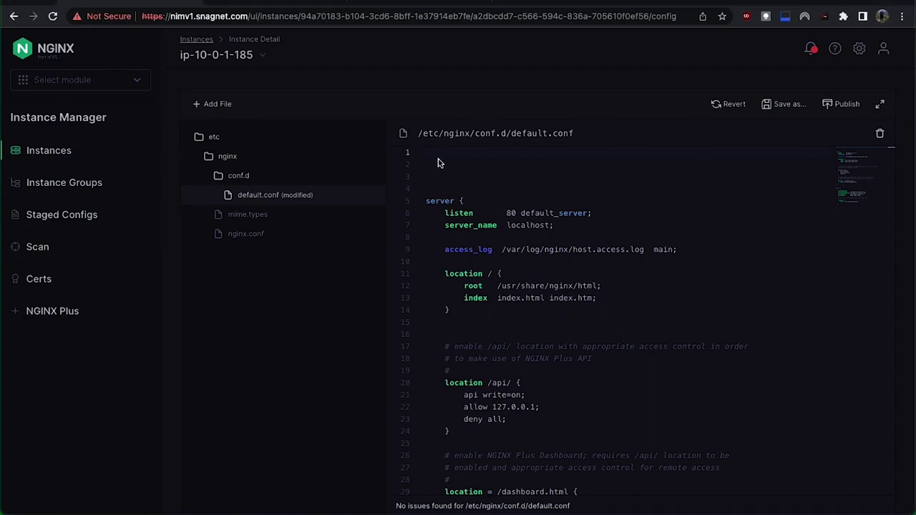
pyautogui.write('upstream backend {     server 10.0.1.199:8082;     server 10.0.1.199:8081; }')
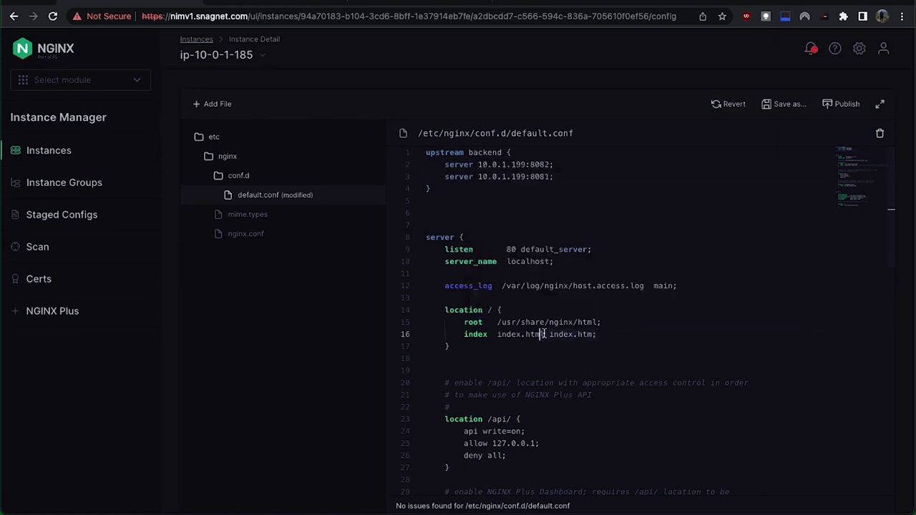
pyautogui.click(463, 323)
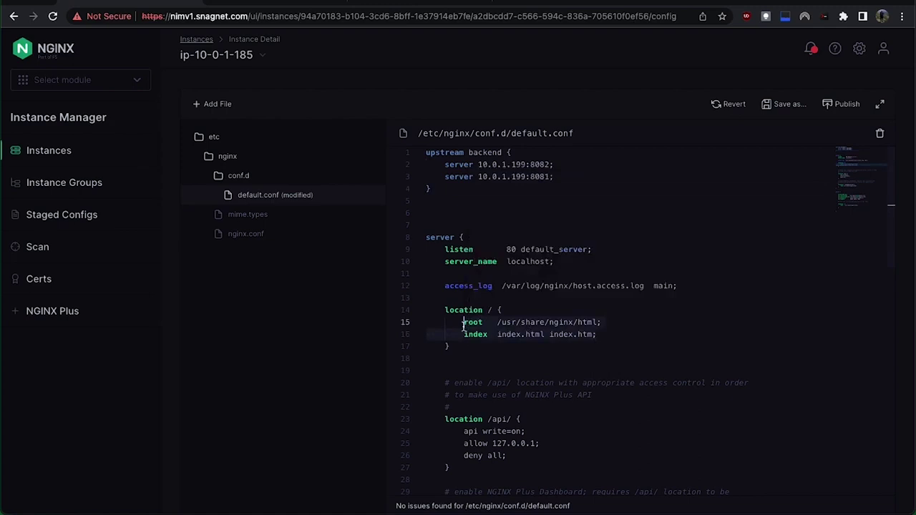
pyautogui.press('BackSpace')
pyautogui.write('pro')
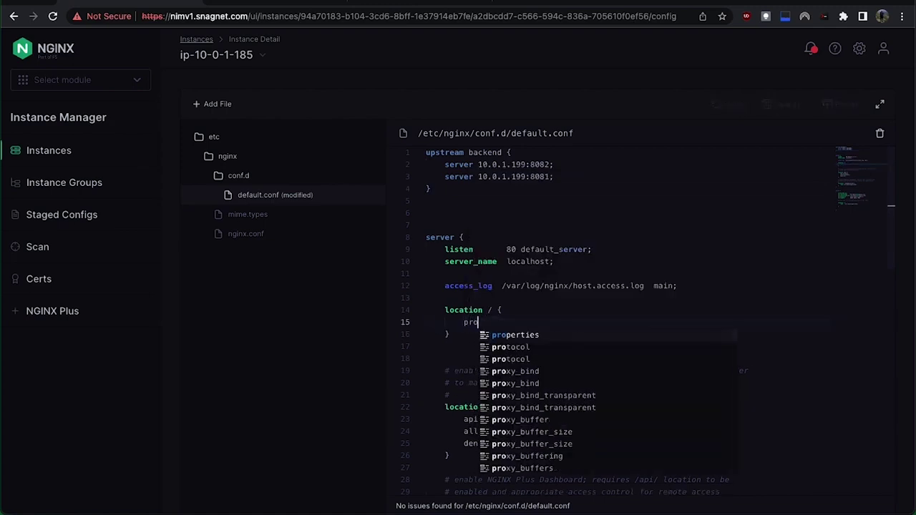
pyautogui.write('x')
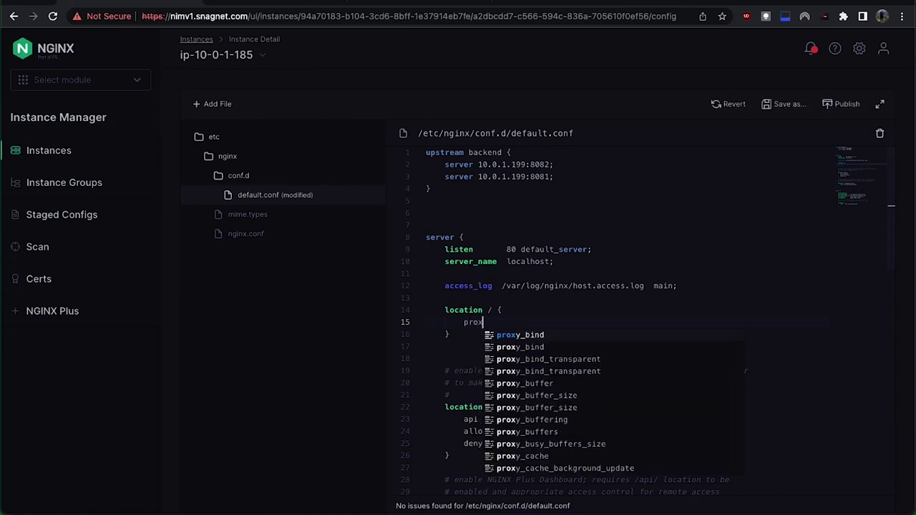
pyautogui.write('y_')
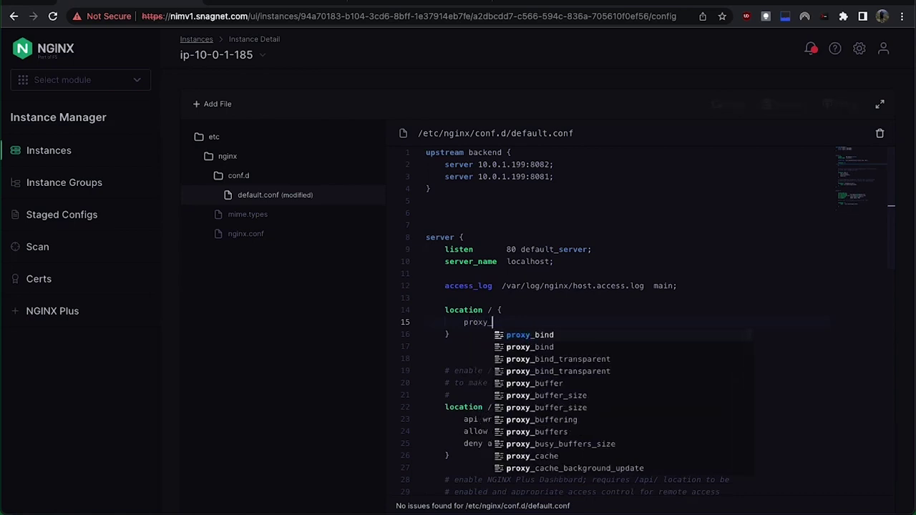
pyautogui.write('ps')
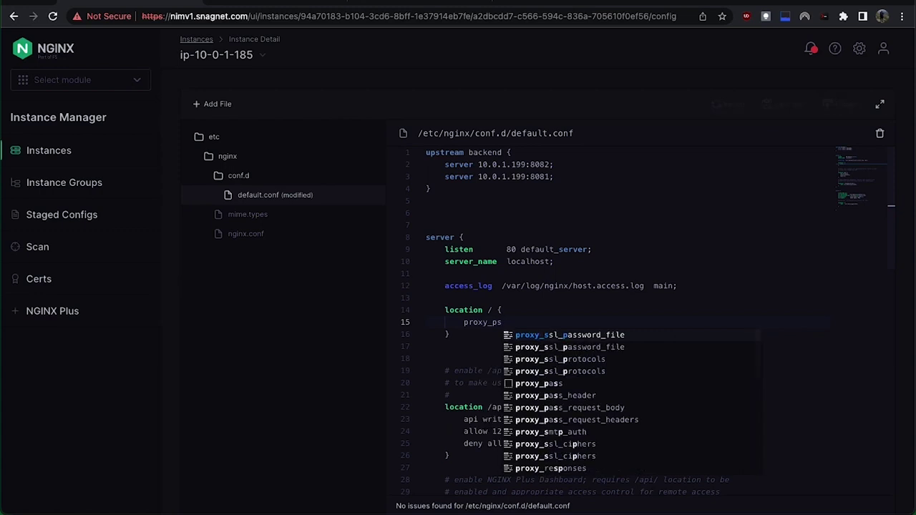
pyautogui.press('BackSpace')
pyautogui.write('ass')
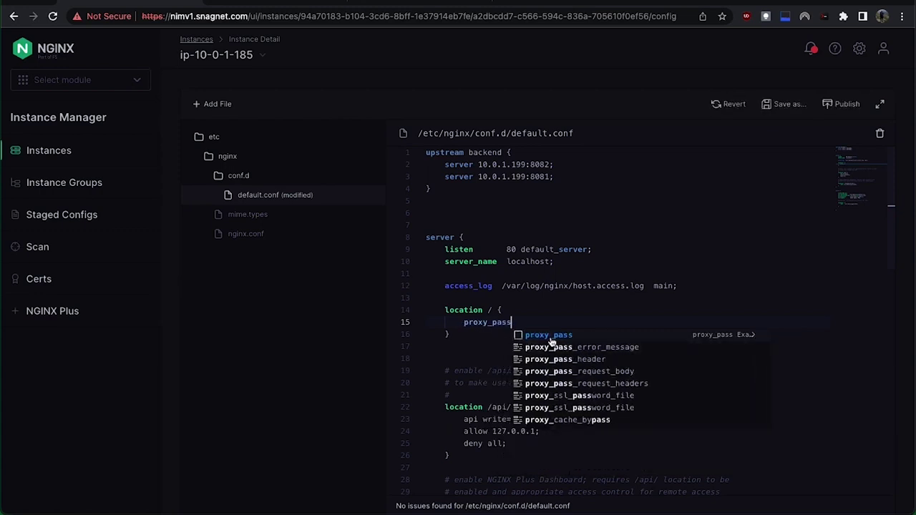
pyautogui.write('http://192.168.188.222:32001;')
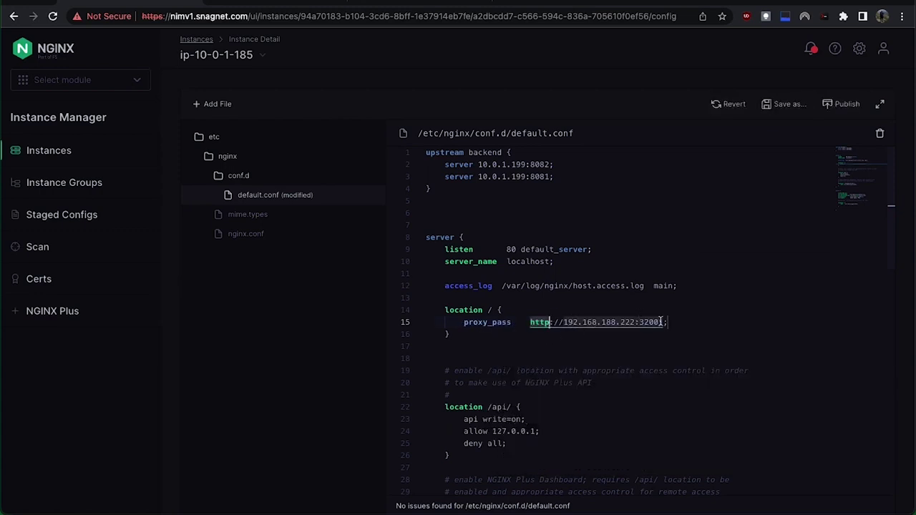
pyautogui.moveTo(666, 322); pyautogui.dragTo(565, 322)
pyautogui.press('BackSpace')
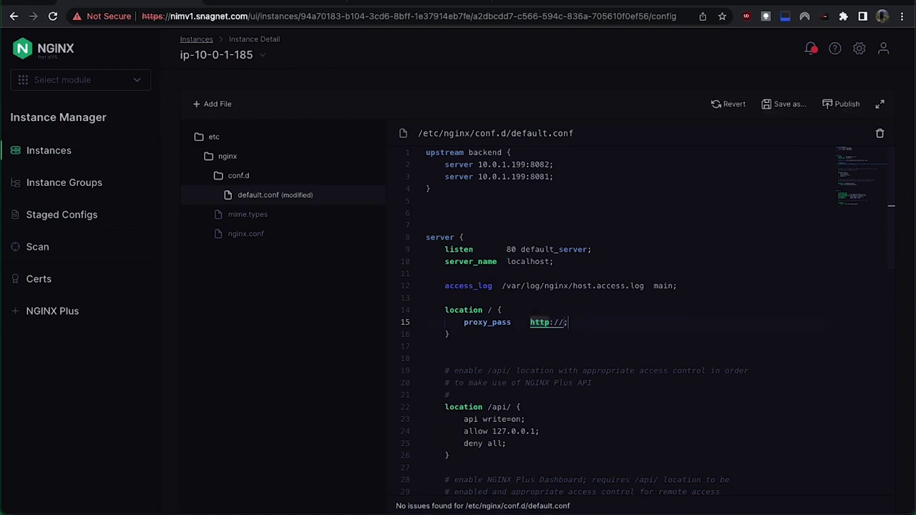
pyautogui.write('backend')
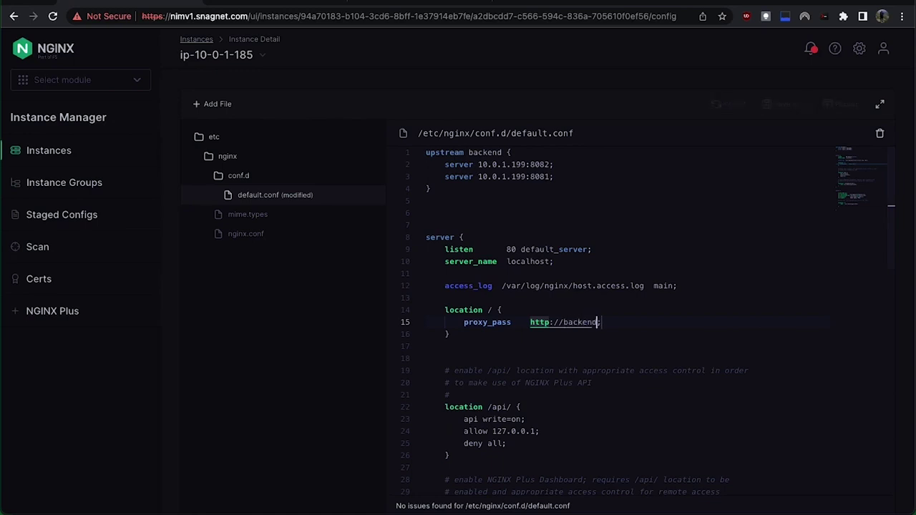
# Publish the modified configuration to instance ip-10-0-1-185 and confirm the publishing.
pyautogui.click(713, 352)
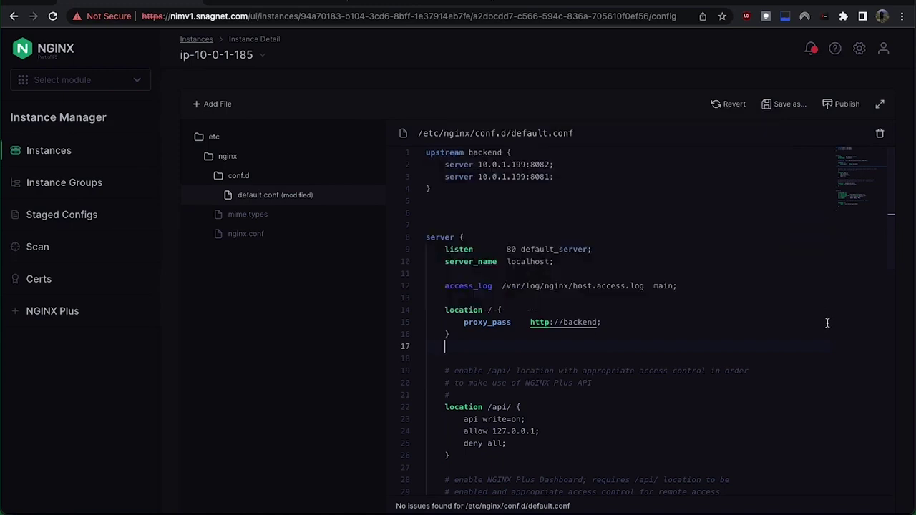
pyautogui.click(845, 107)
pyautogui.click(555, 305)
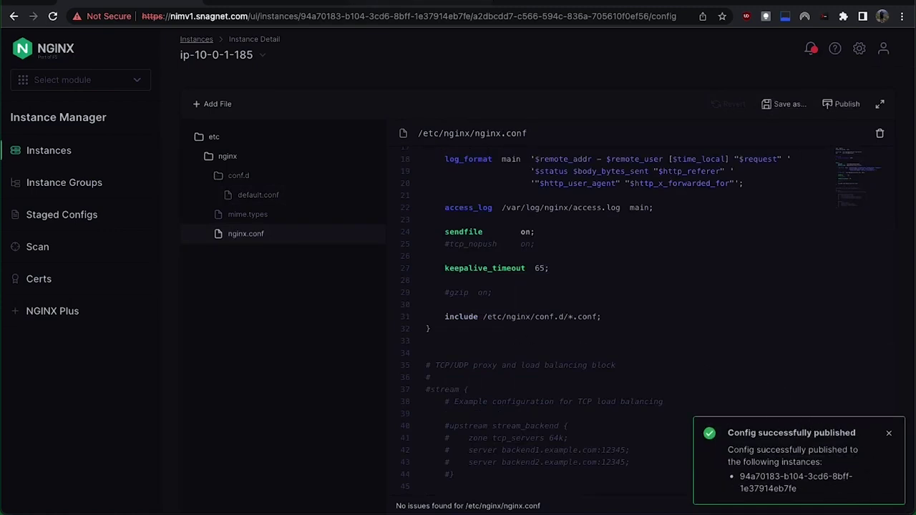
# Reload the page at 35.161.204.135 repeatedly to test load balancing across the backend servers, and return to the configuration editor.
pyautogui.click(401, 2)
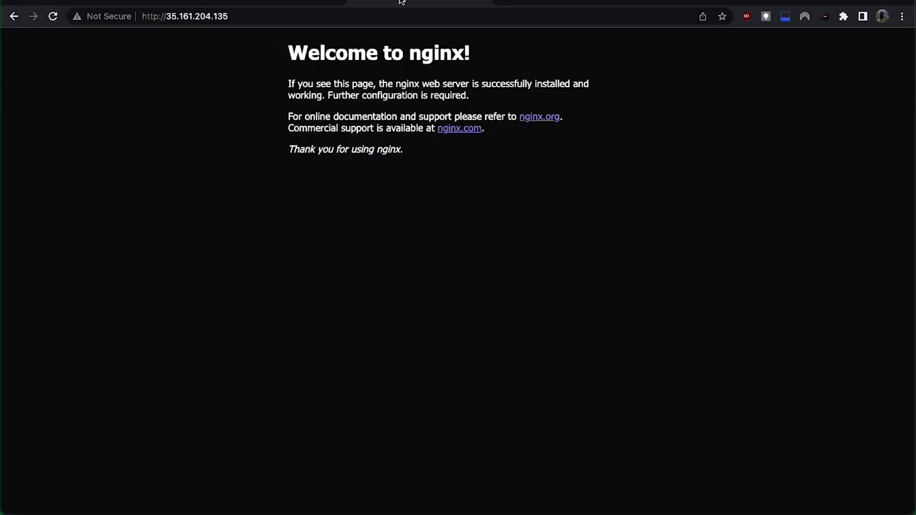
pyautogui.click(53, 17)
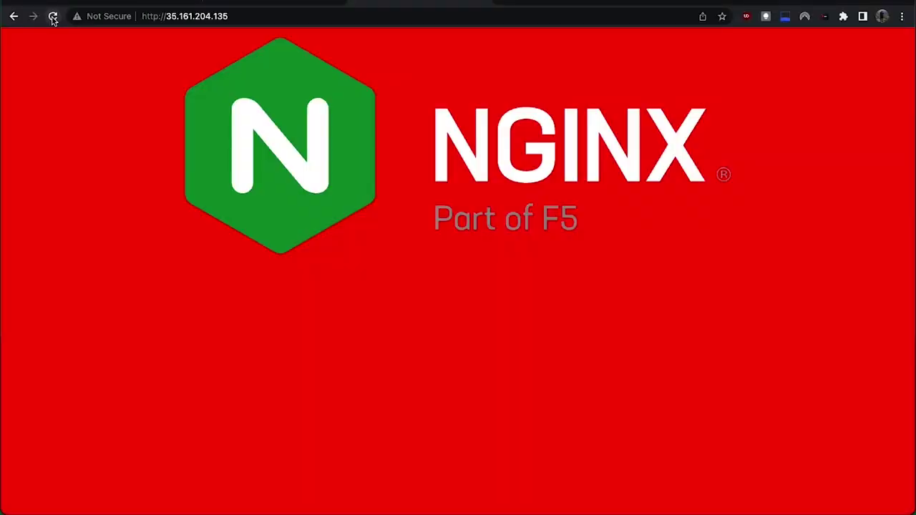
pyautogui.click(53, 17)
pyautogui.click(53, 18)
pyautogui.click(53, 17)
pyautogui.click(53, 17)
pyautogui.click(53, 17)
pyautogui.click(53, 17)
pyautogui.click(53, 18)
pyautogui.click(53, 17)
pyautogui.click(142, 4)
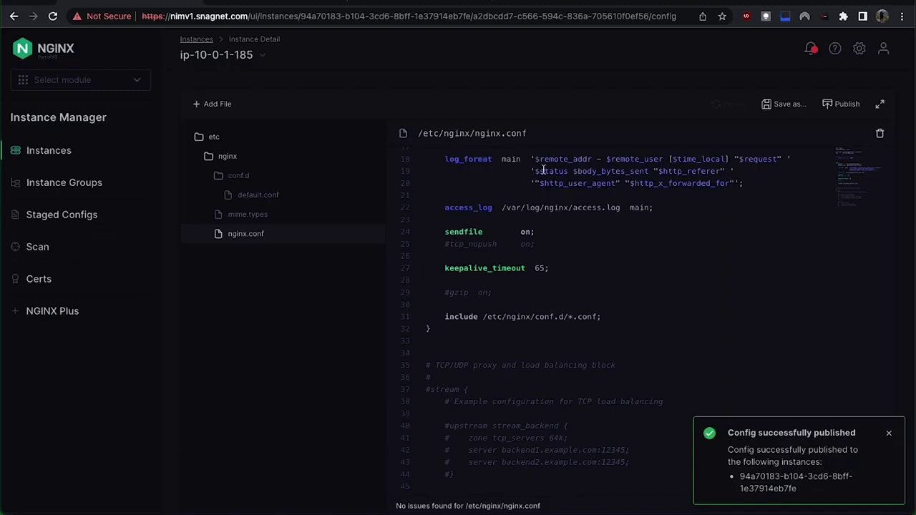